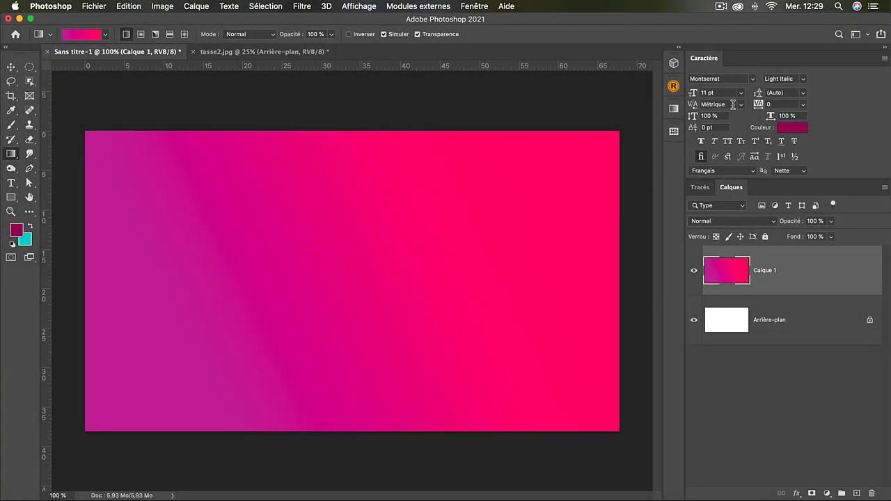
# - Delete the gradient-filled Calque 1 layer and add a new empty layer
pyautogui.moveTo(832, 278); pyautogui.dragTo(871, 488)
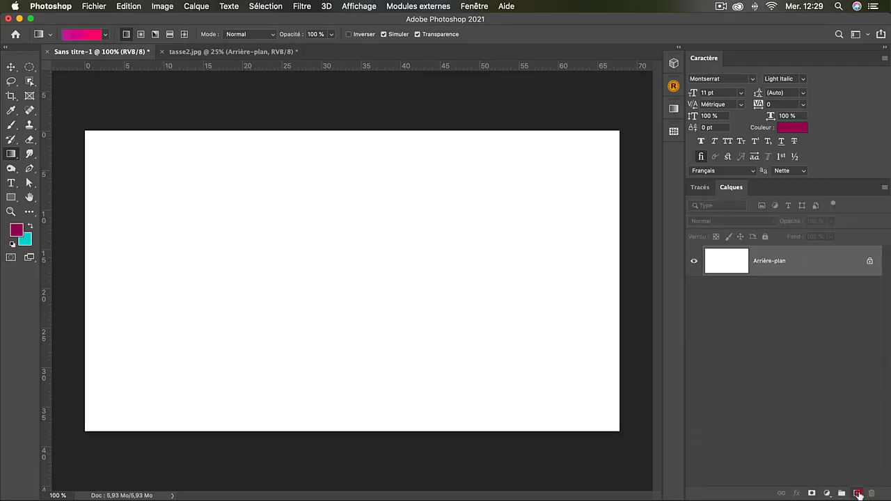
pyautogui.click(856, 493)
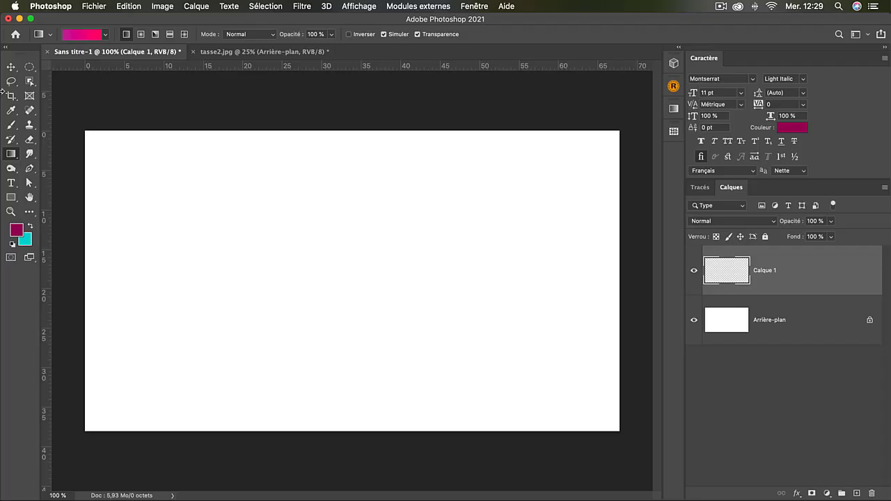
# - Choose the standard Outil Pinceau from the Brush tool flyout
pyautogui.click(10, 130)
pyautogui.rightClick(10, 130)
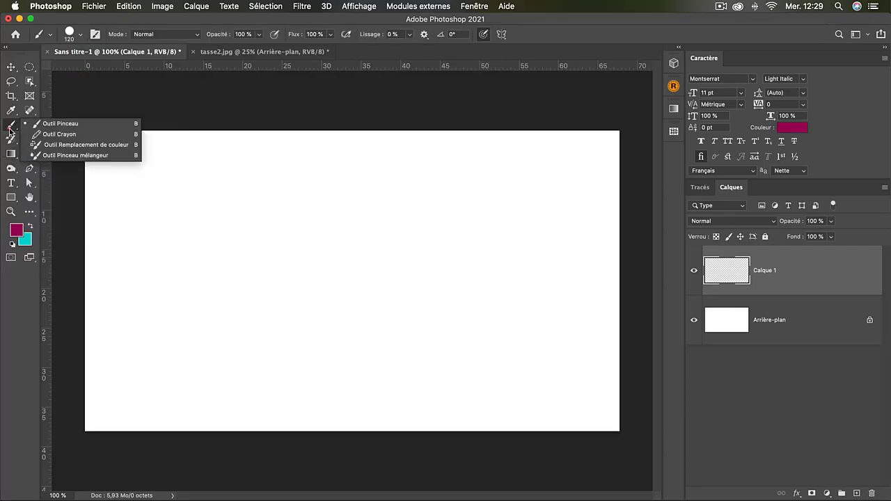
pyautogui.click(49, 124)
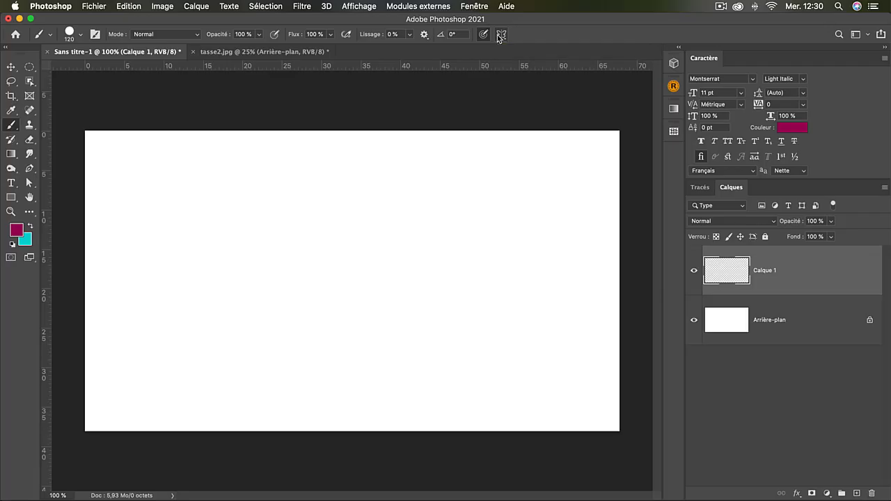
pyautogui.click(81, 37)
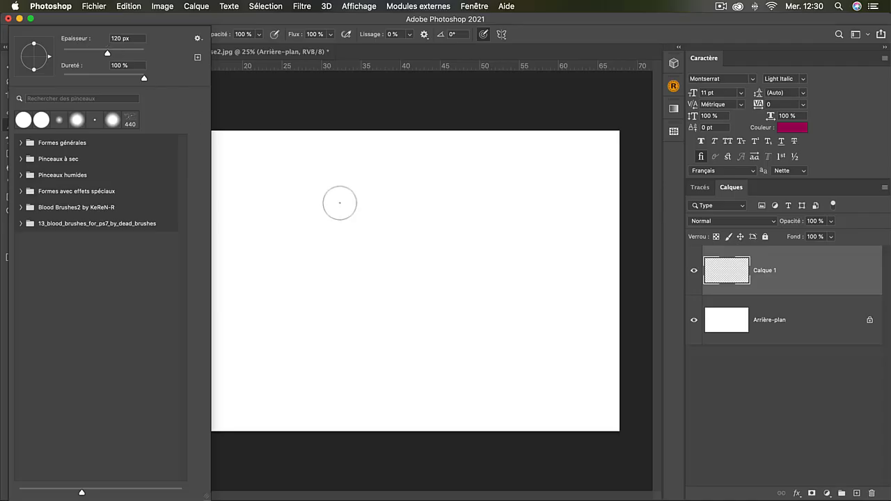
pyautogui.click(153, 77)
pyautogui.click(636, 26)
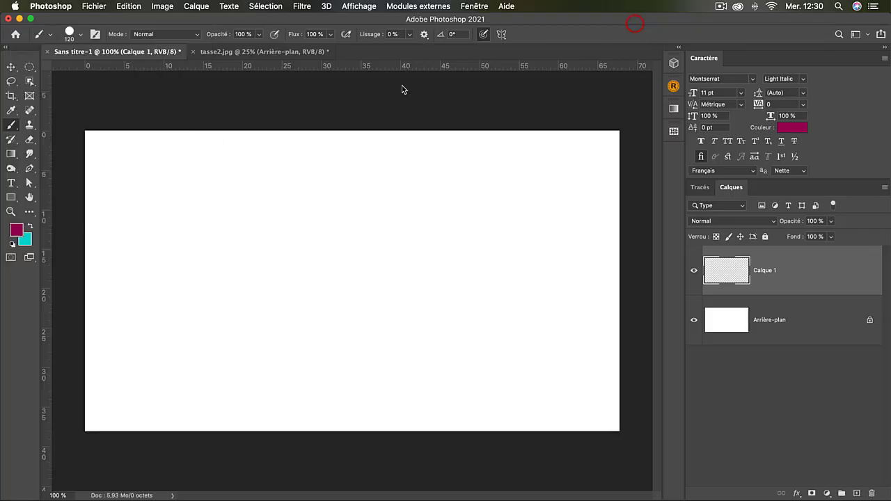
# - Set the foreground colour to purple in the colour picker
pyautogui.click(15, 232)
pyautogui.click(382, 186)
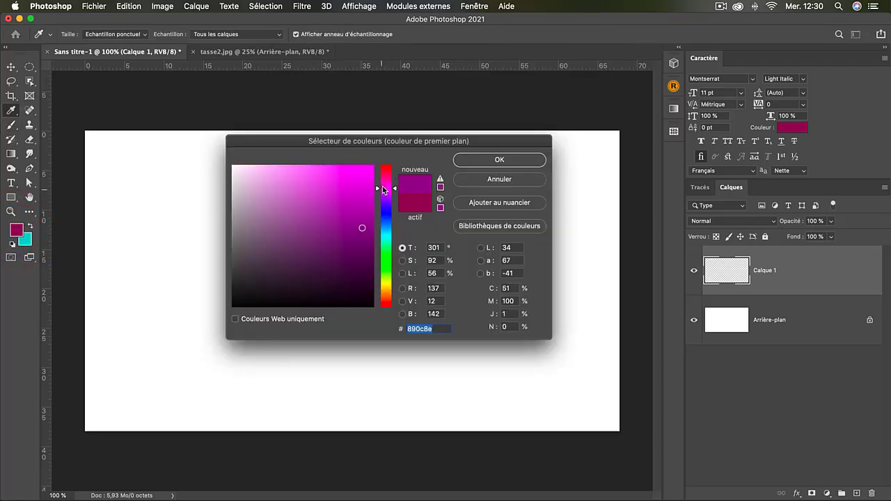
pyautogui.moveTo(382, 186); pyautogui.dragTo(383, 196)
pyautogui.click(358, 201)
# - Paint thick purple test strokes with the Brush, then delete them all
pyautogui.click(488, 160)
pyautogui.press('b')
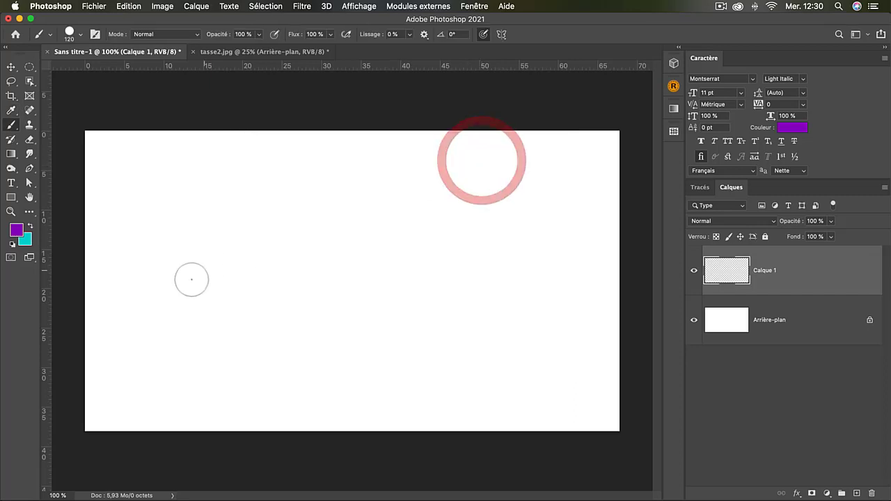
pyautogui.click(179, 306)
pyautogui.moveTo(180, 305); pyautogui.dragTo(475, 338)
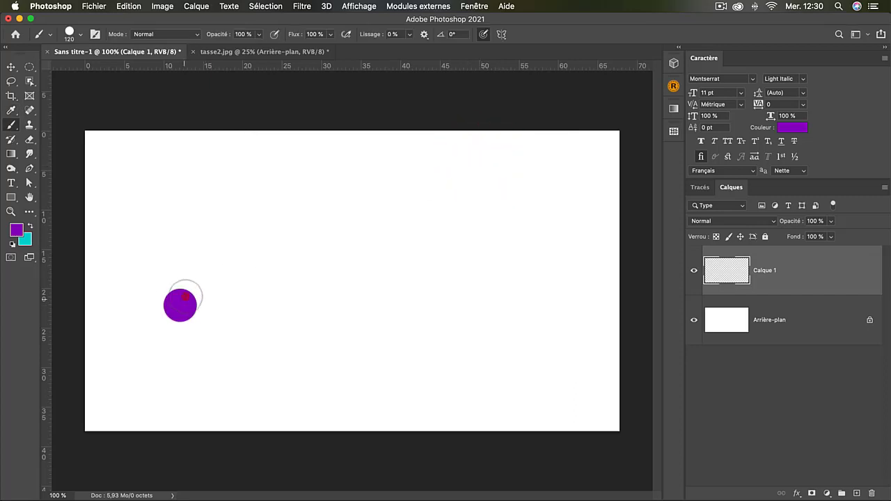
pyautogui.moveTo(517, 307)
pyautogui.mouseDown()
pyautogui.moveTo(458, 306)
pyautogui.moveTo(193, 350)
pyautogui.mouseUp()
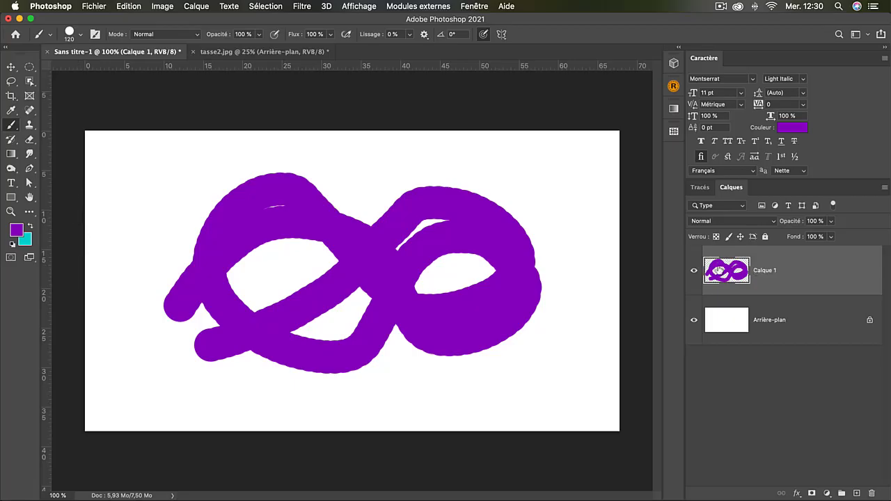
pyautogui.press('Delete')
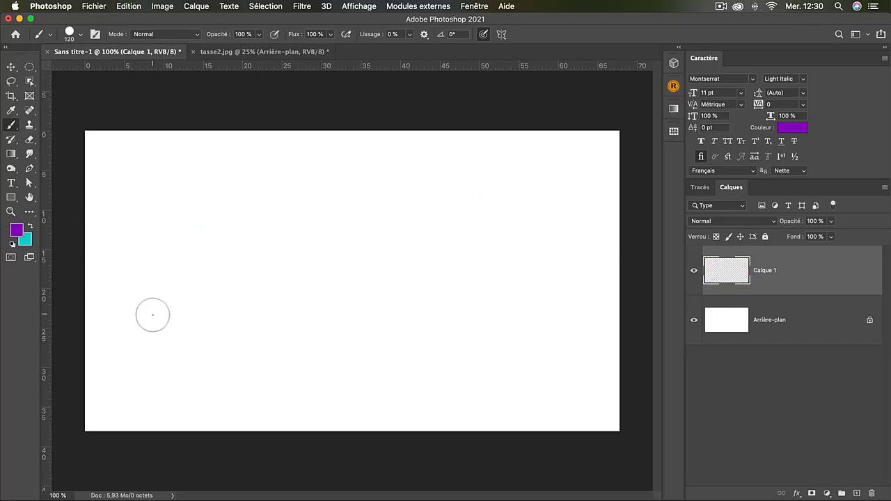
# - Paint several purple test dots and a curved stroke near the right edge
pyautogui.click(152, 317)
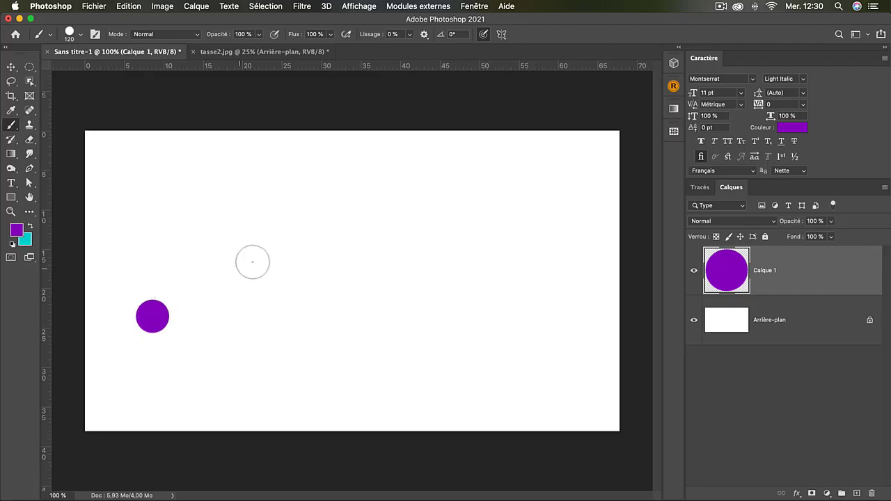
pyautogui.click(369, 203)
pyautogui.click(232, 197)
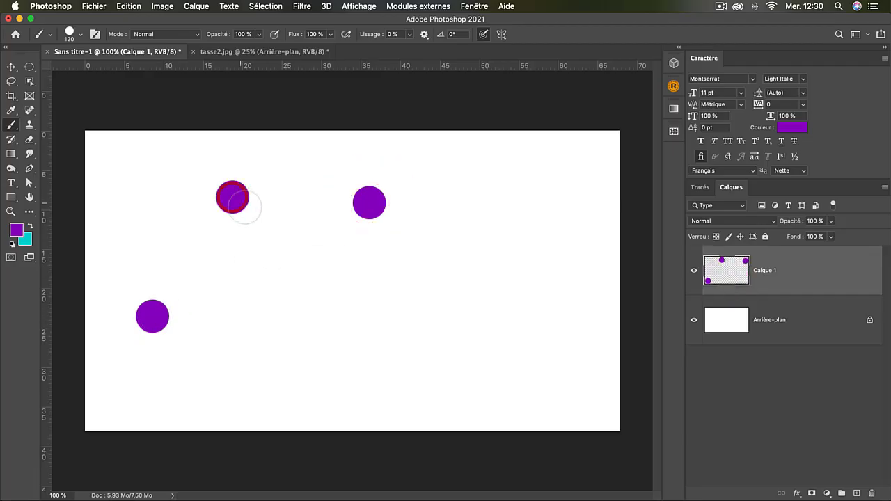
pyautogui.click(276, 282)
pyautogui.click(441, 277)
pyautogui.moveTo(518, 206)
pyautogui.mouseDown()
pyautogui.moveTo(546, 284)
pyautogui.moveTo(514, 340)
pyautogui.mouseUp()
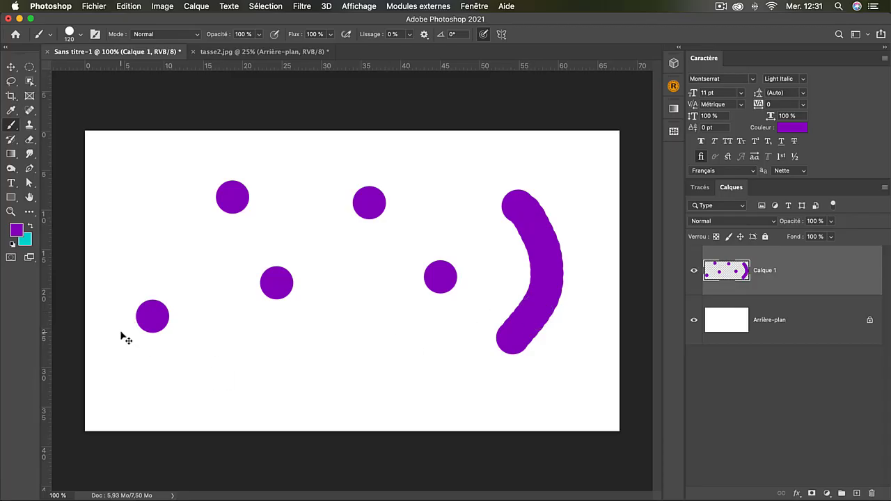
# - Undo the extra marks until only the lower-left purple dot remains
pyautogui.press('super+z')
pyautogui.press('super+shift+z')
pyautogui.press('super+z')
pyautogui.press('super+z')
pyautogui.press('super+z')
pyautogui.press('super+z')
pyautogui.press('super+z')
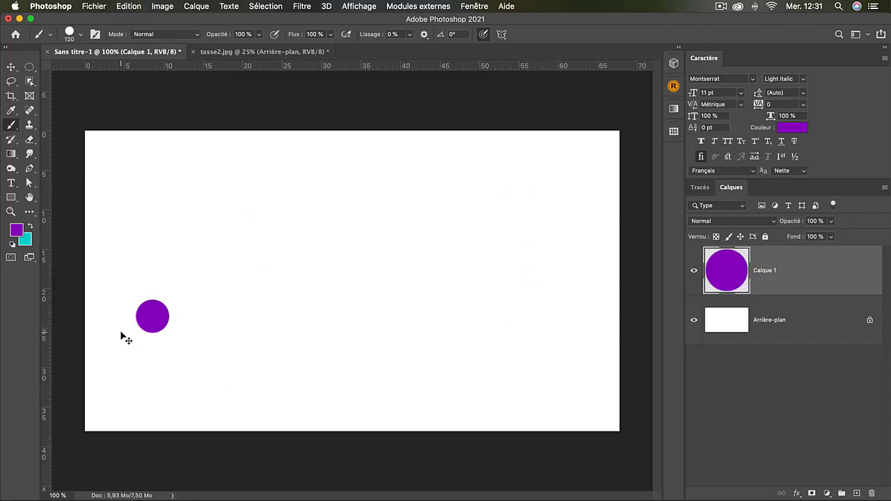
pyautogui.press('super+z')
# - Set the brush size to 185 px and paint a test dot
pyautogui.click(80, 34)
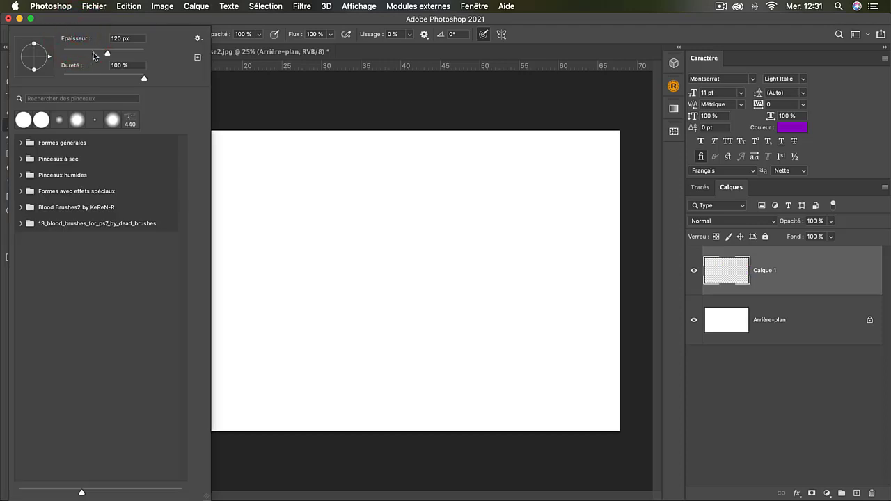
pyautogui.moveTo(108, 52); pyautogui.dragTo(119, 52)
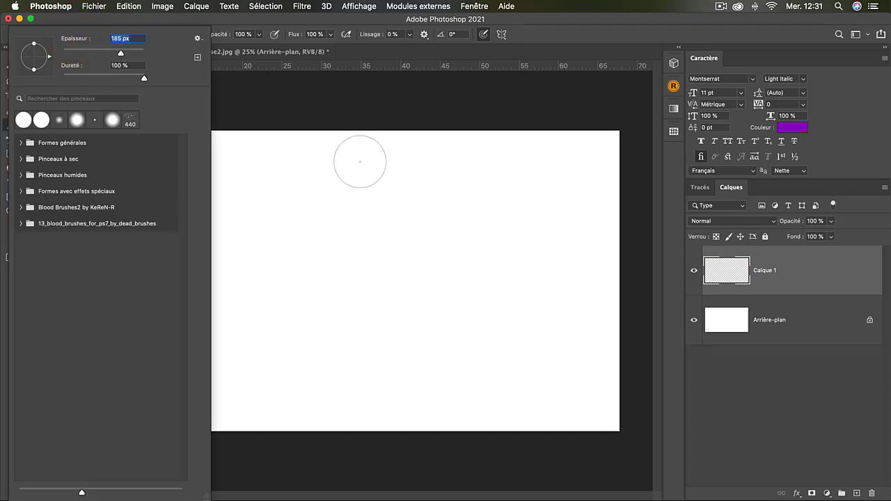
pyautogui.click(505, 191)
# - Paint a 467 px test circle, then lower brush hardness to 50 %
pyautogui.click(80, 34)
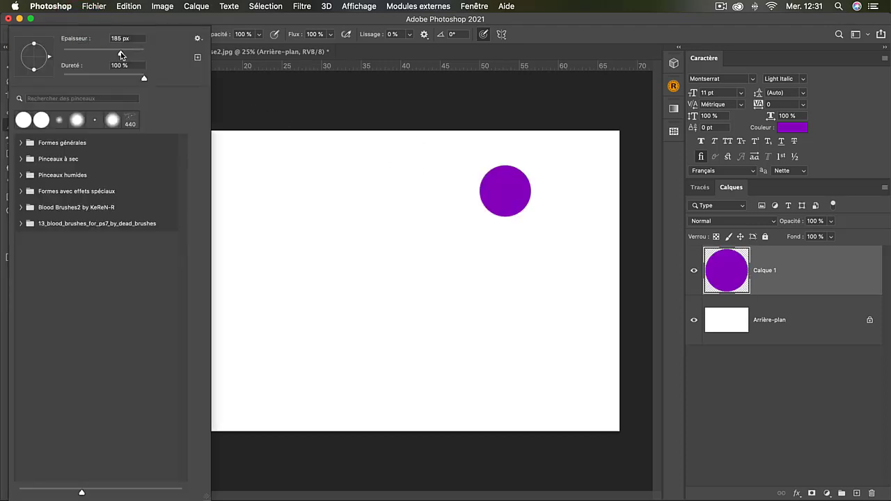
pyautogui.moveTo(118, 55); pyautogui.dragTo(135, 55)
pyautogui.click(346, 215)
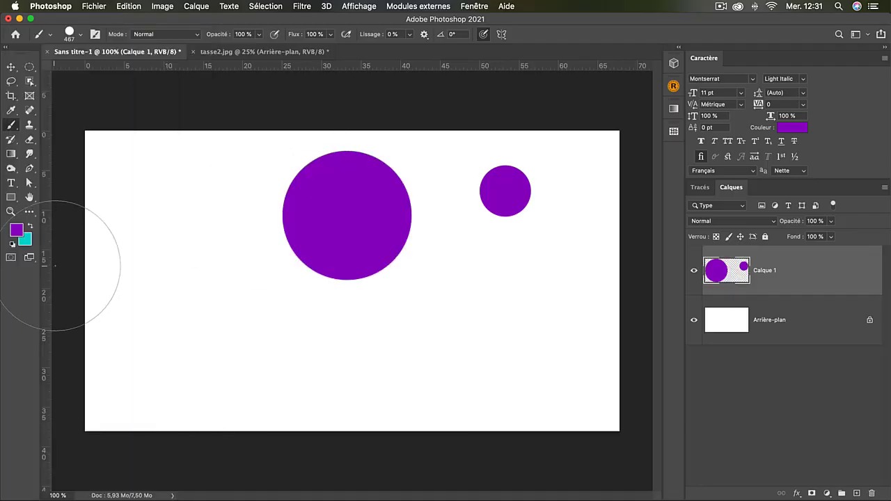
pyautogui.click(82, 35)
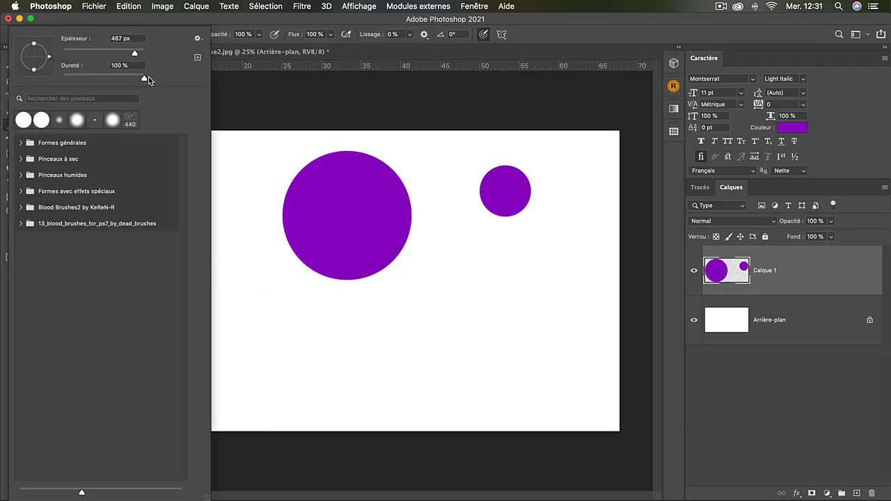
pyautogui.moveTo(144, 78); pyautogui.dragTo(103, 80)
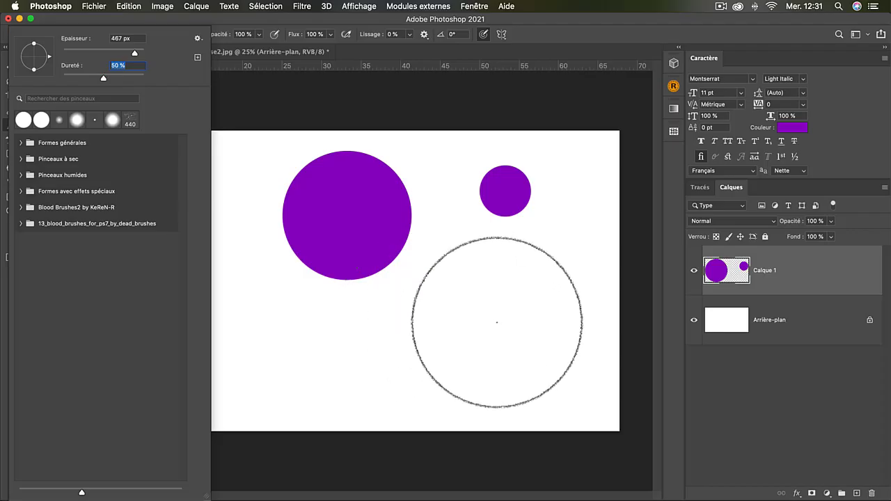
# - Paint two soft, feathered purple test dabs on the canvas
pyautogui.click(497, 321)
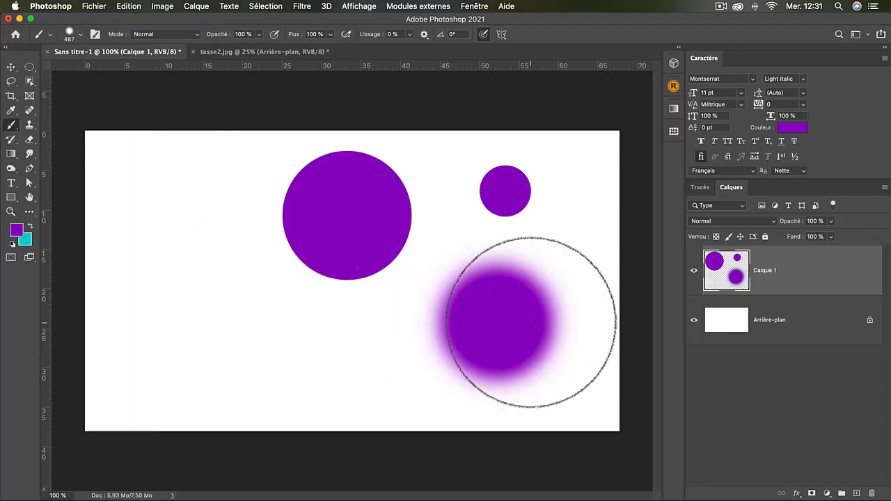
pyautogui.click(80, 34)
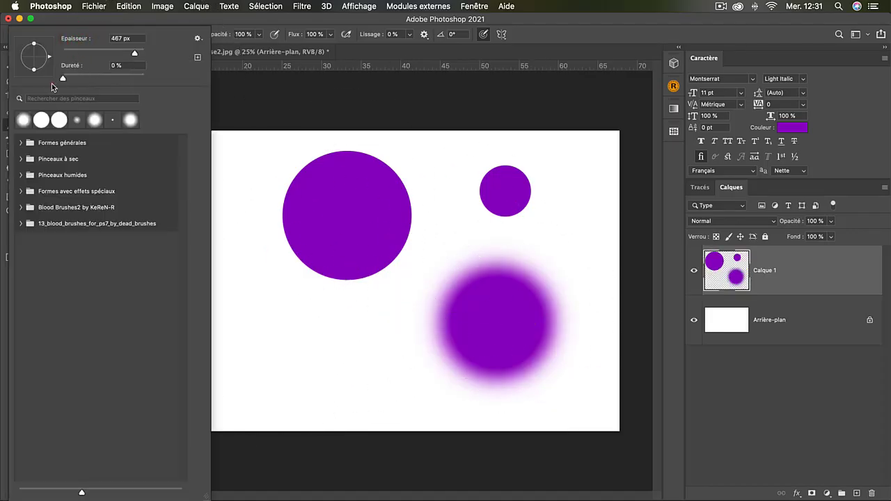
pyautogui.click(312, 331)
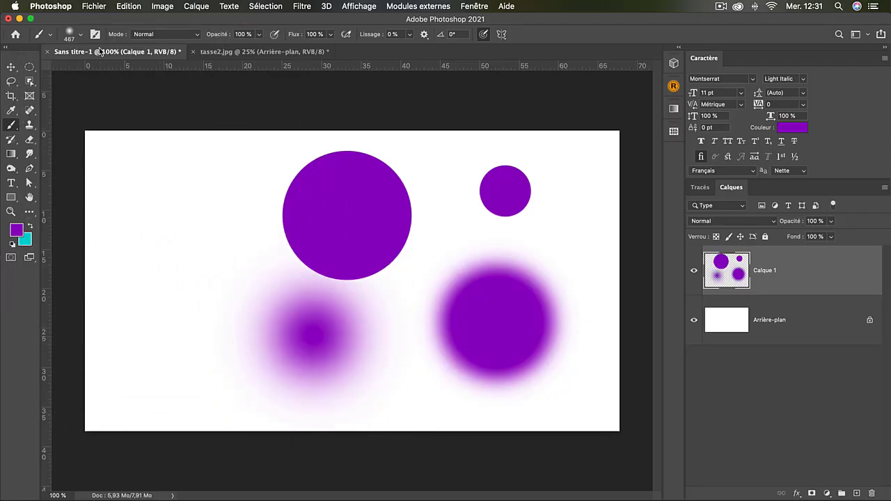
# - Paint a hard-edged dab at maximum hardness, then undo all test painting
pyautogui.click(81, 34)
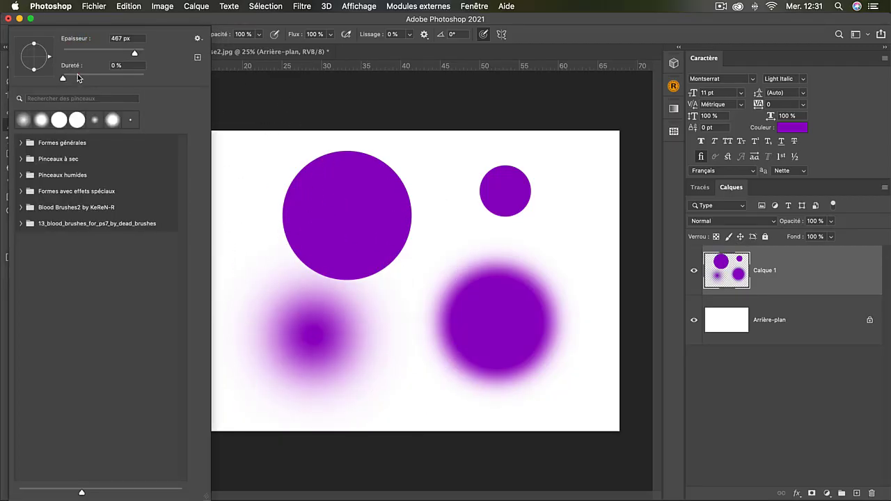
pyautogui.moveTo(105, 78); pyautogui.dragTo(144, 78)
pyautogui.click(255, 197)
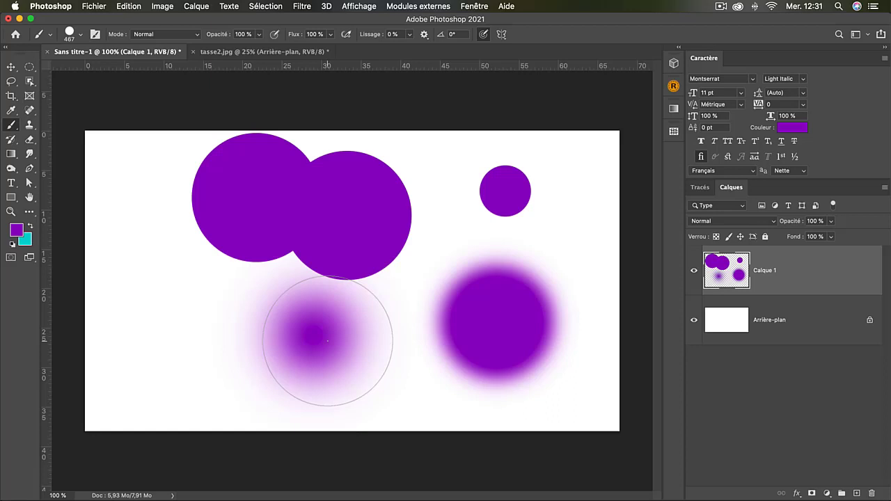
pyautogui.hotkey('ctrl', 'z')
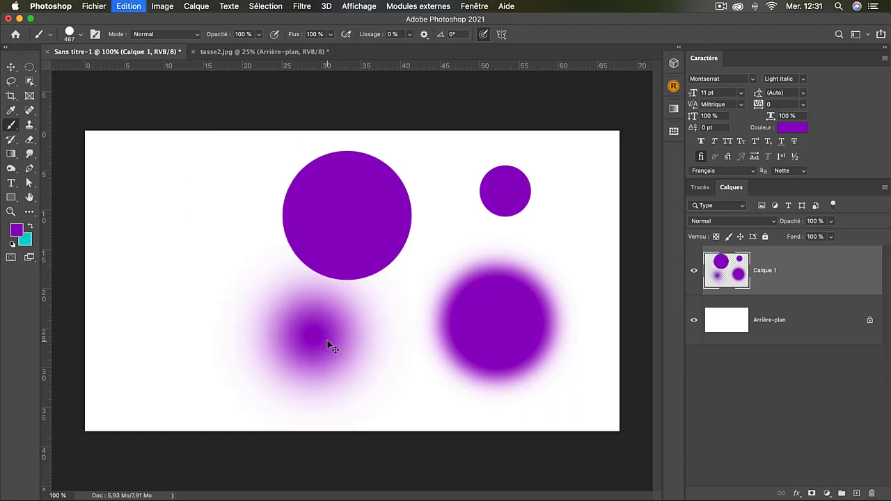
pyautogui.hotkey('ctrl', 'z')
pyautogui.hotkey('ctrl', 'z')
pyautogui.hotkey('ctrl', 'z')
pyautogui.hotkey('ctrl', 'z')
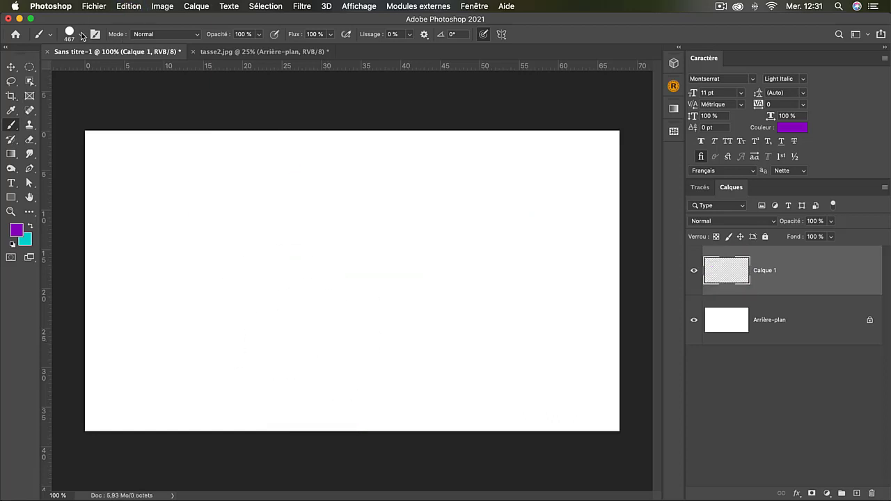
# - Paint a soft purple looping stroke with a 174 px, 29 % hardness brush
pyautogui.click(82, 37)
pyautogui.moveTo(124, 54); pyautogui.dragTo(117, 53)
pyautogui.click(87, 75)
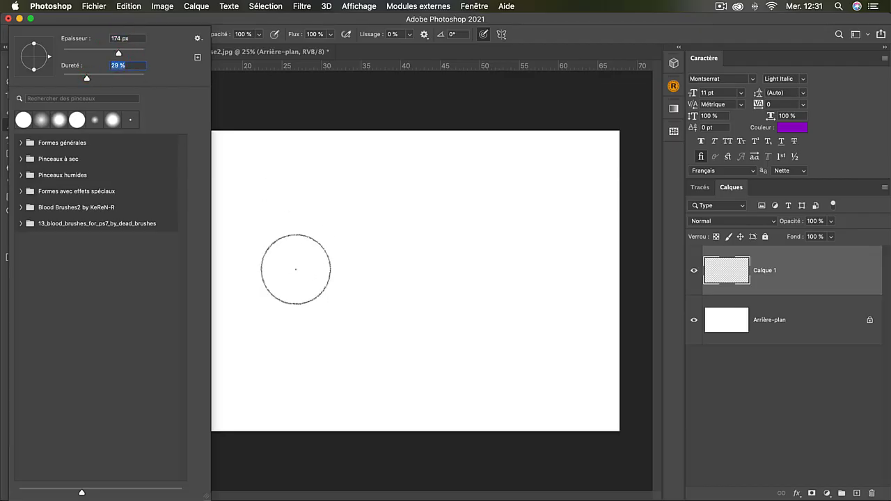
pyautogui.moveTo(293, 282)
pyautogui.mouseDown()
pyautogui.moveTo(328, 213)
pyautogui.moveTo(458, 285)
pyautogui.moveTo(427, 258)
pyautogui.moveTo(239, 368)
pyautogui.moveTo(245, 213)
pyautogui.moveTo(439, 318)
pyautogui.mouseUp()
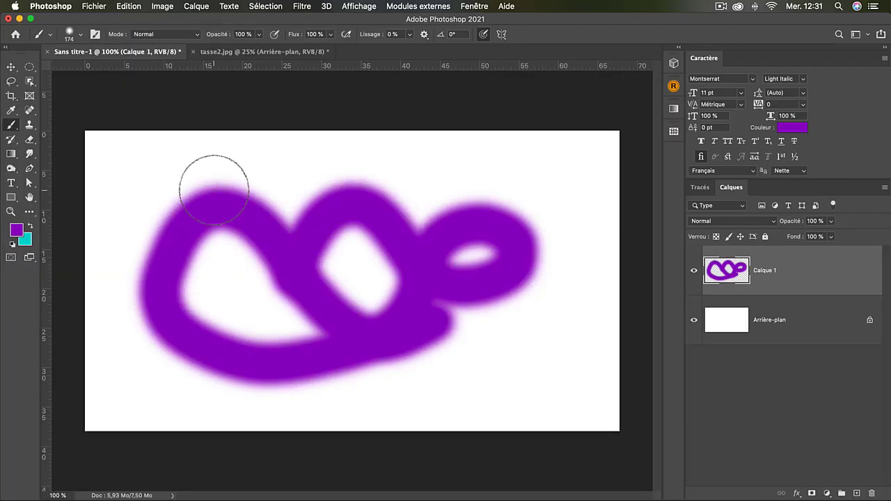
# - Switch the foreground colour to pink bb1764 and paint pink into the loops
pyautogui.click(16, 231)
pyautogui.click(384, 176)
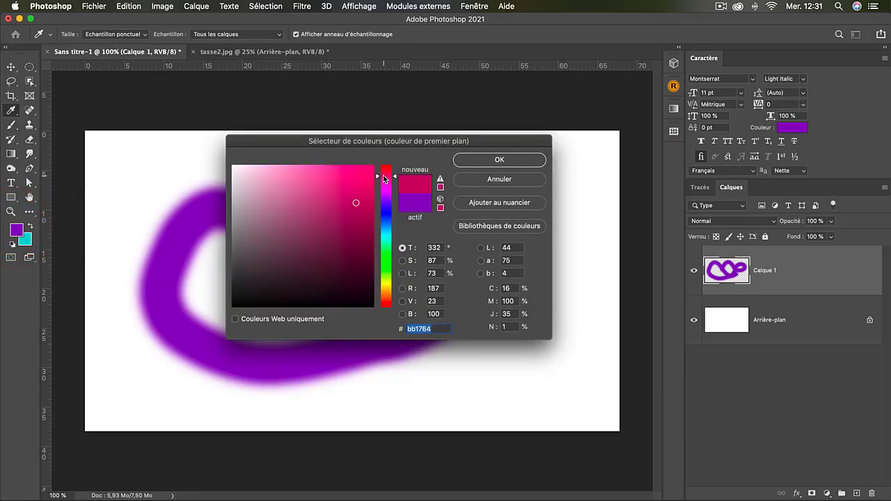
pyautogui.click(478, 161)
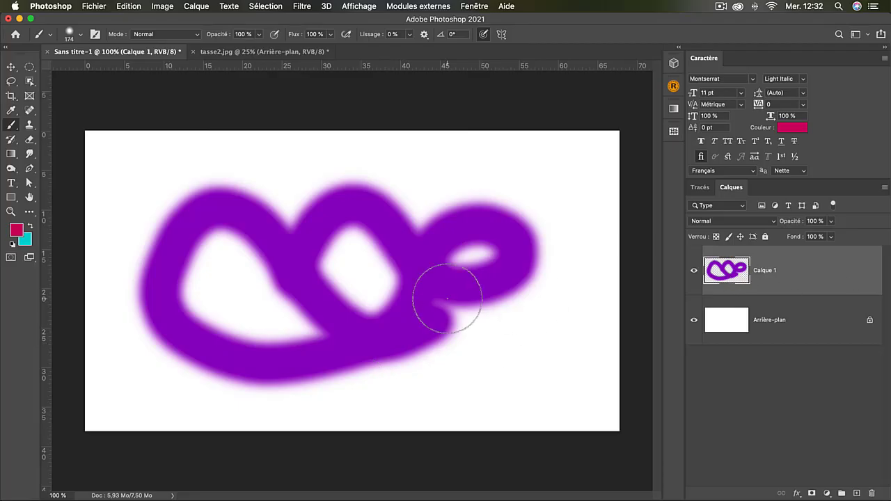
pyautogui.moveTo(368, 282); pyautogui.dragTo(371, 247)
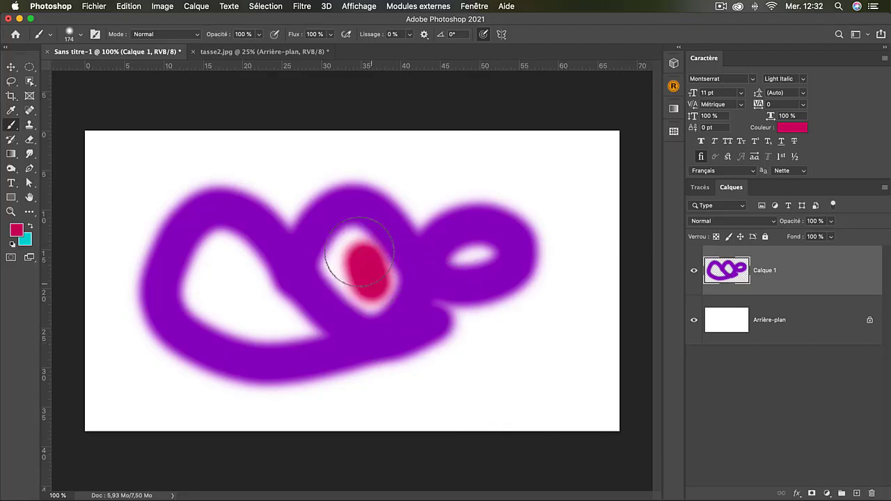
pyautogui.moveTo(314, 325)
pyautogui.mouseDown()
pyautogui.moveTo(179, 255)
pyautogui.moveTo(235, 284)
pyautogui.moveTo(279, 339)
pyautogui.mouseUp()
pyautogui.click(473, 264)
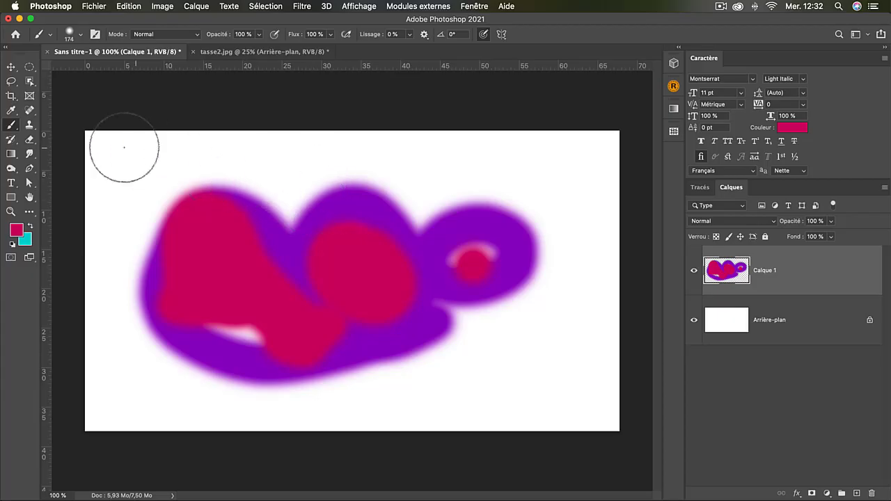
# - Add Calque 2, delete the practice layer Calque 1, and select Calque 2
pyautogui.click(857, 493)
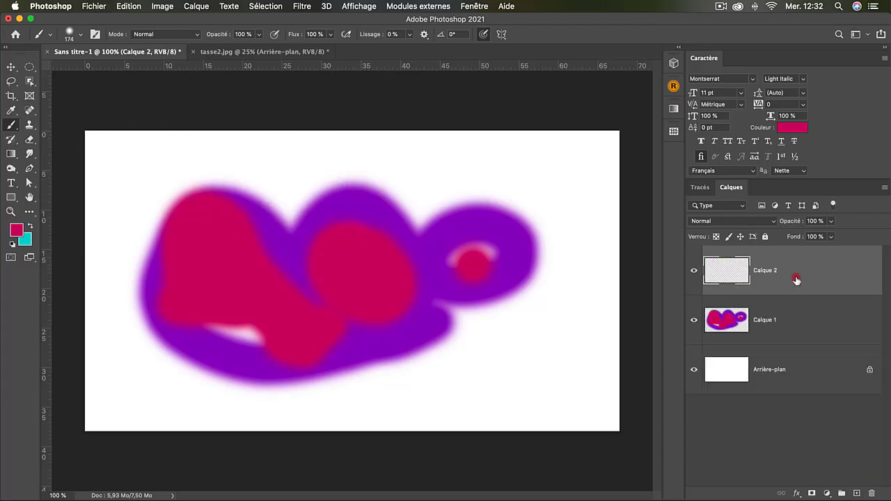
pyautogui.moveTo(727, 321); pyautogui.dragTo(863, 484)
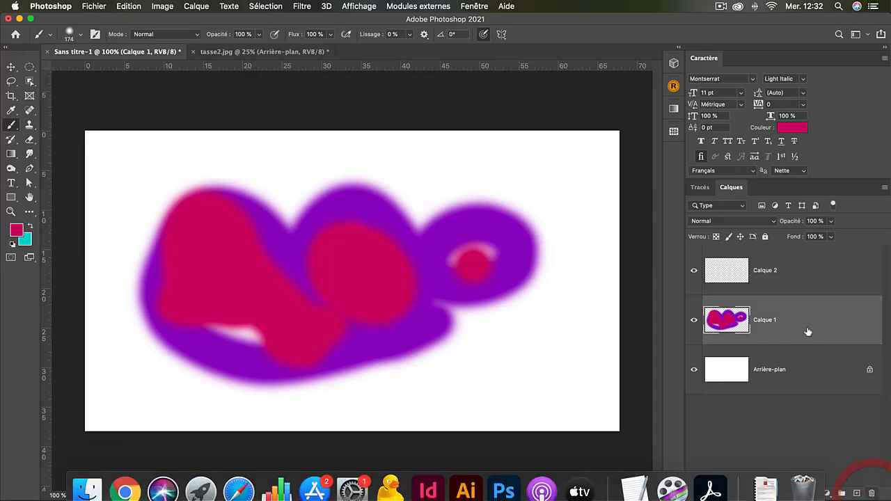
pyautogui.moveTo(808, 331); pyautogui.dragTo(871, 493)
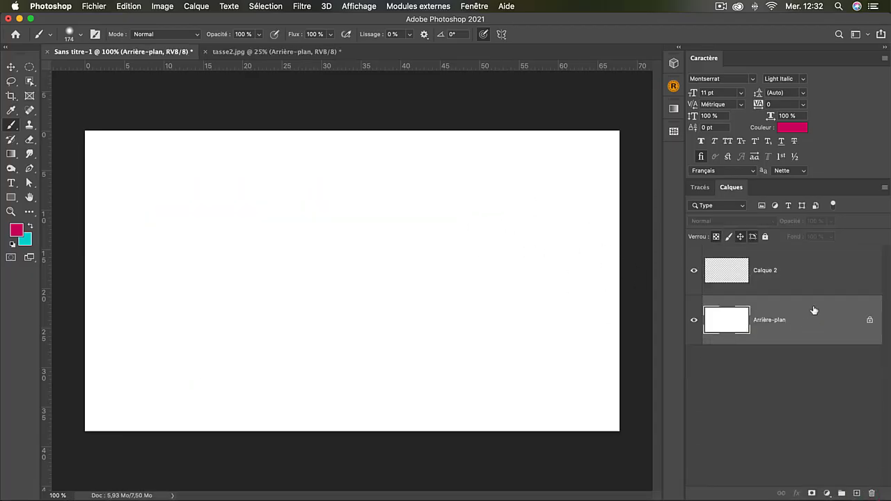
pyautogui.click(817, 282)
# - Paint the word 'Logo' in pink with a 91 px, firmer brush
pyautogui.click(81, 34)
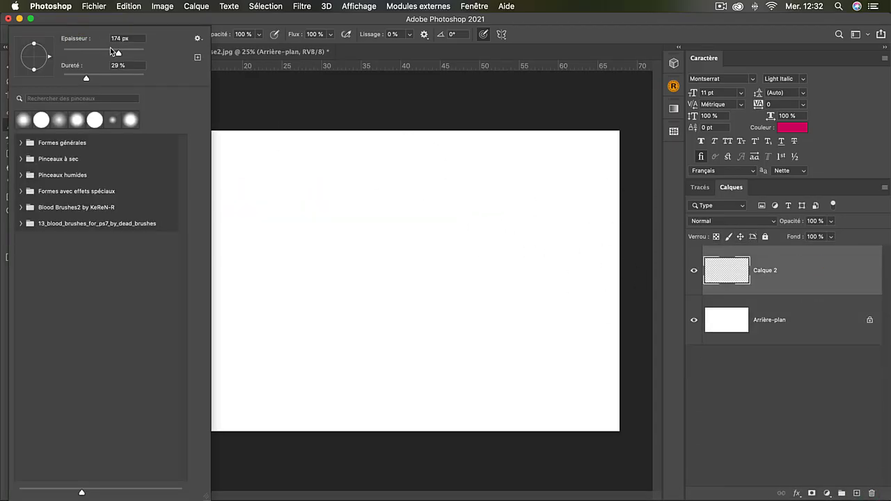
pyautogui.moveTo(90, 54); pyautogui.dragTo(123, 80)
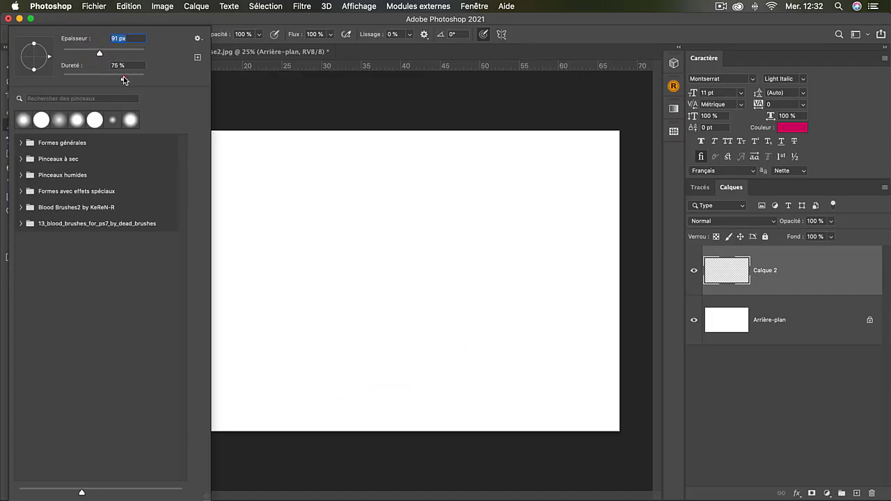
pyautogui.click(232, 213)
pyautogui.click(233, 213)
pyautogui.moveTo(232, 214); pyautogui.dragTo(271, 299)
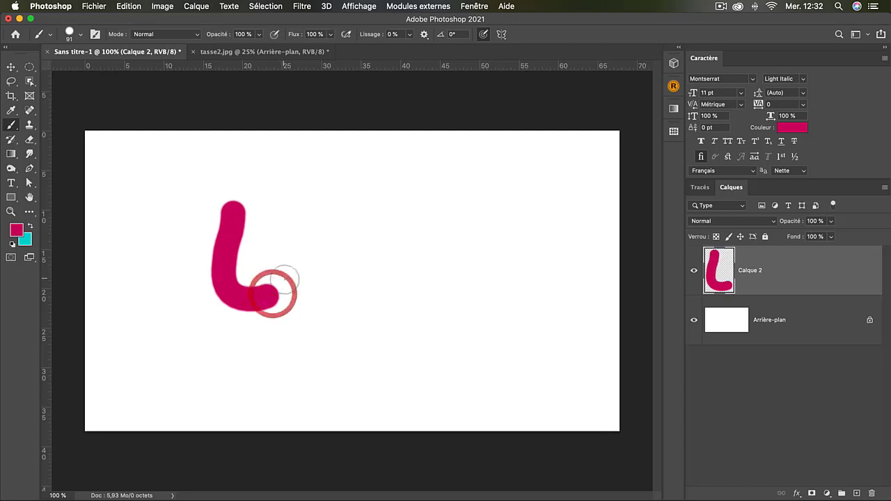
pyautogui.moveTo(324, 232)
pyautogui.mouseDown()
pyautogui.moveTo(346, 265)
pyautogui.moveTo(327, 230)
pyautogui.mouseUp()
pyautogui.moveTo(425, 239)
pyautogui.mouseDown()
pyautogui.moveTo(378, 265)
pyautogui.moveTo(411, 288)
pyautogui.moveTo(434, 342)
pyautogui.moveTo(481, 328)
pyautogui.mouseUp()
pyautogui.moveTo(509, 271); pyautogui.dragTo(537, 258)
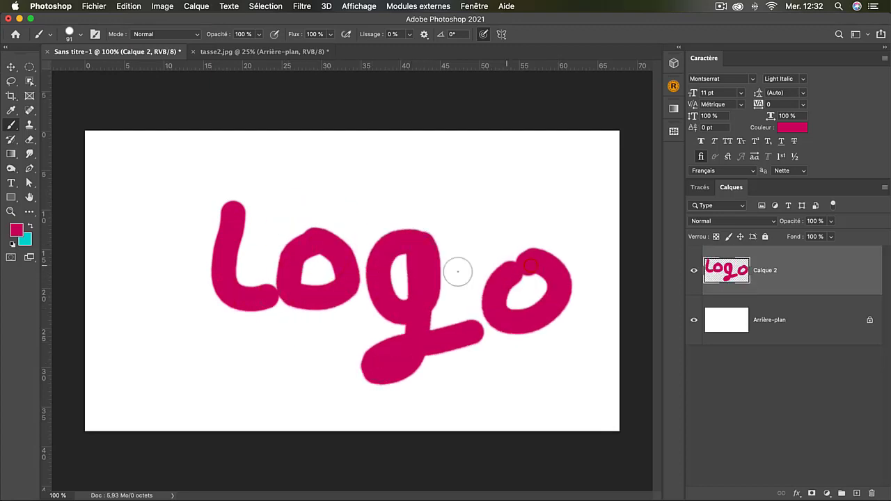